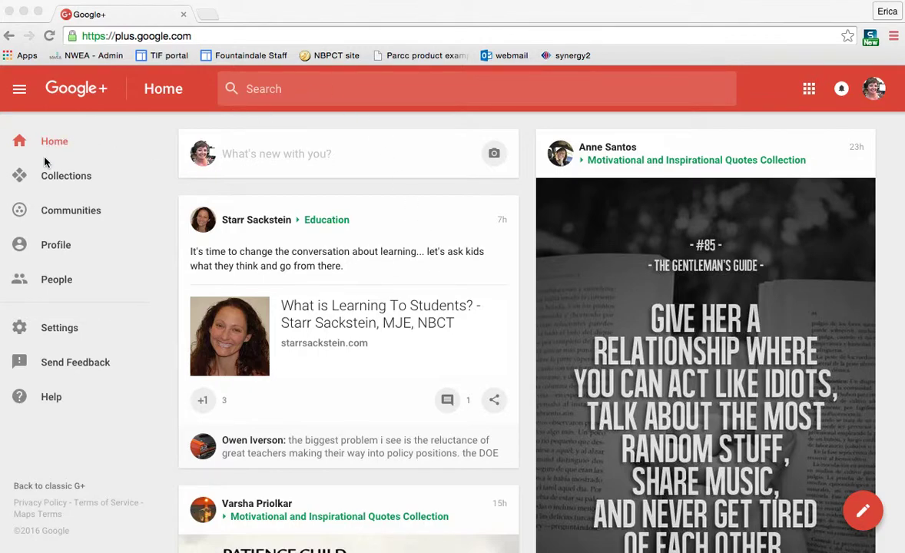
- Open your own Google+ profile and scroll through its cover banner, follower count, interest collections and posts
scroll(44, 162, down, 1)
scroll(45, 162, up, 1)
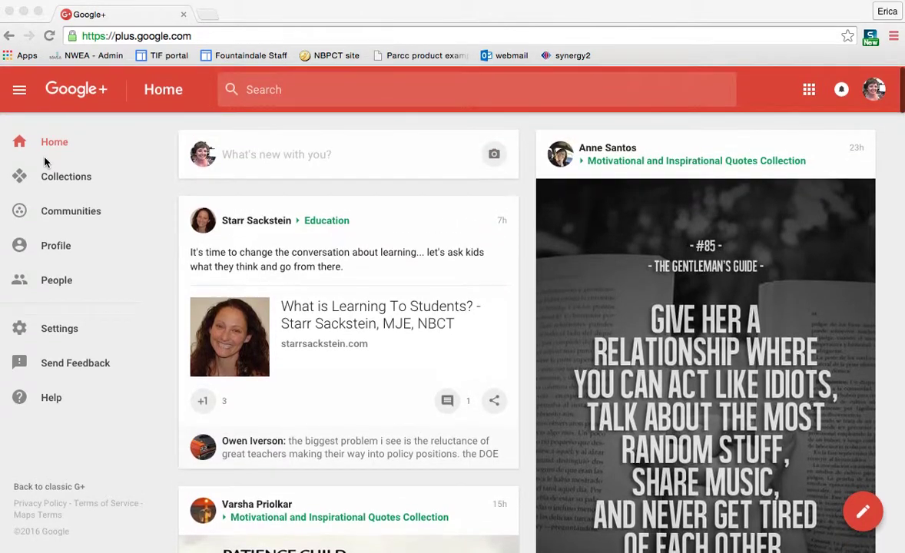
click(55, 246)
click(55, 247)
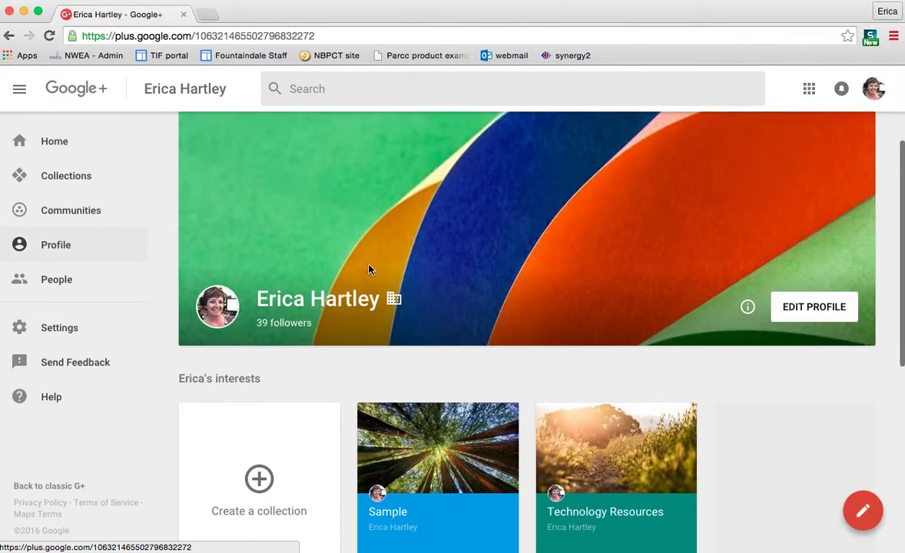
scroll(344, 250, down, 1)
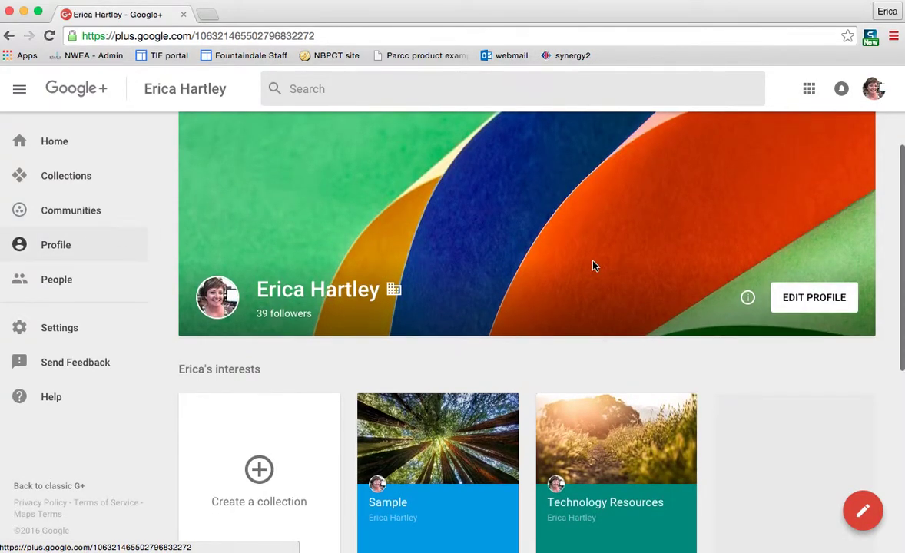
scroll(591, 265, down, 4)
scroll(592, 264, up, 4)
scroll(591, 264, down, 1)
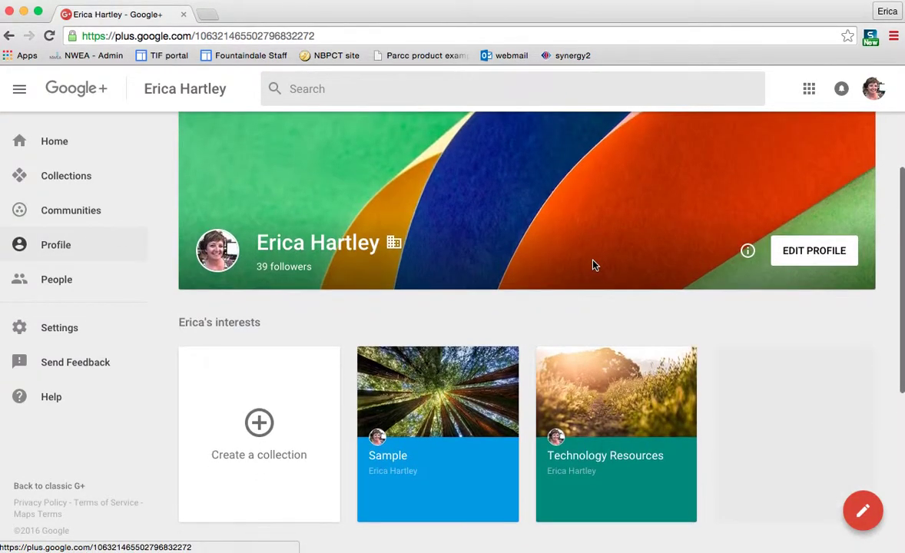
scroll(594, 265, down, 5)
scroll(593, 265, down, 2)
scroll(593, 265, up, 10)
scroll(593, 265, down, 3)
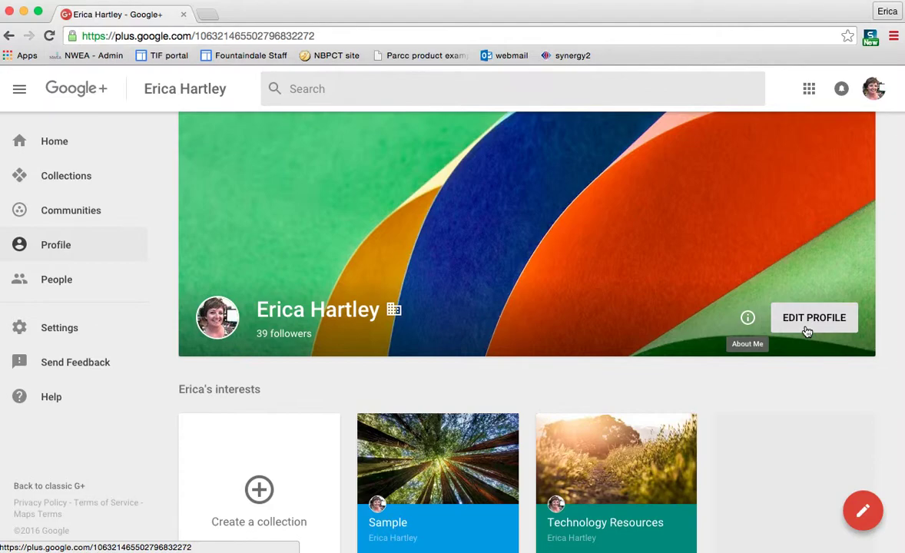
- In the profile editor, view the profile photo choices and close them without picking one
click(807, 331)
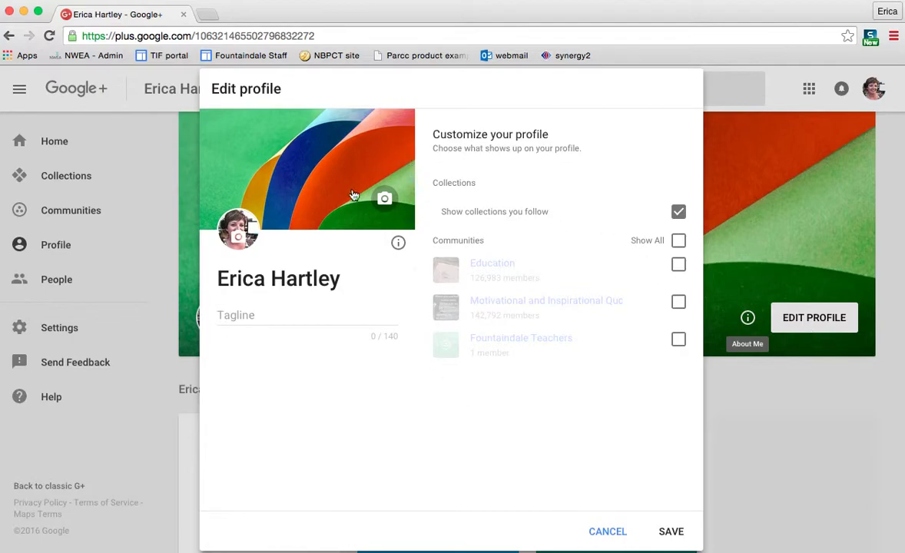
click(242, 238)
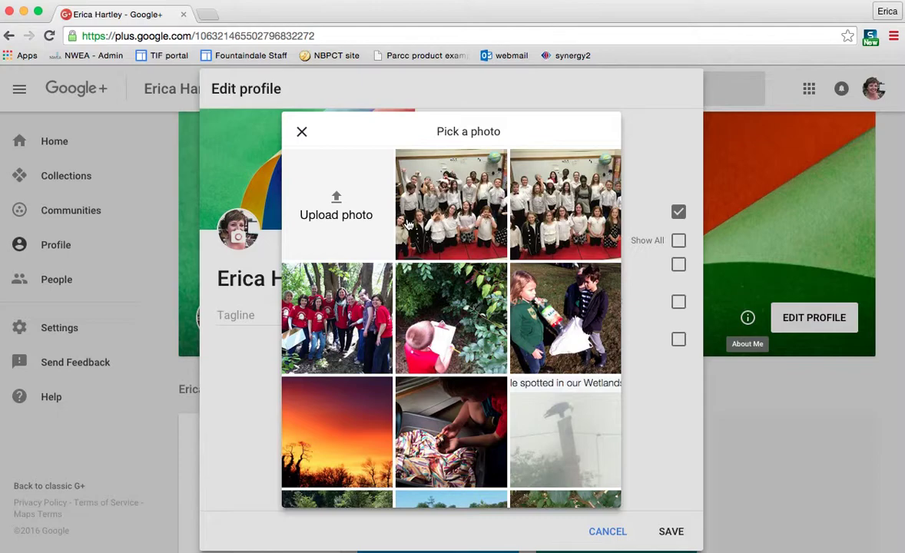
click(302, 132)
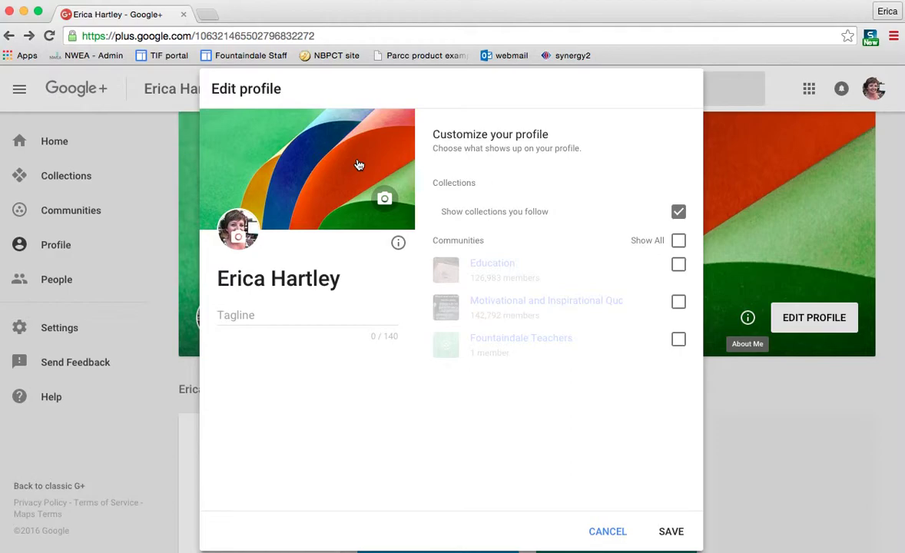
- Browse the cover photo choices, close them unchanged, and save the profile
click(359, 184)
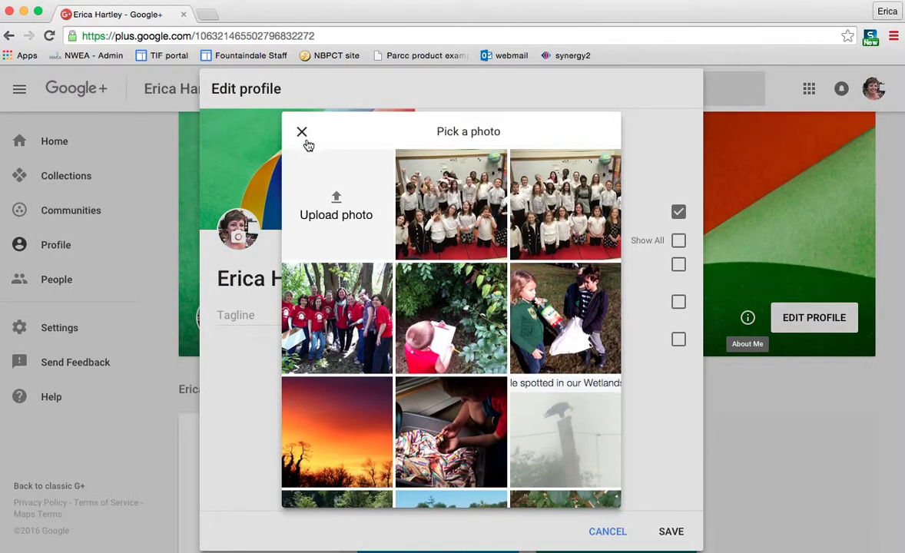
scroll(319, 184, down, 1)
scroll(333, 222, up, 1)
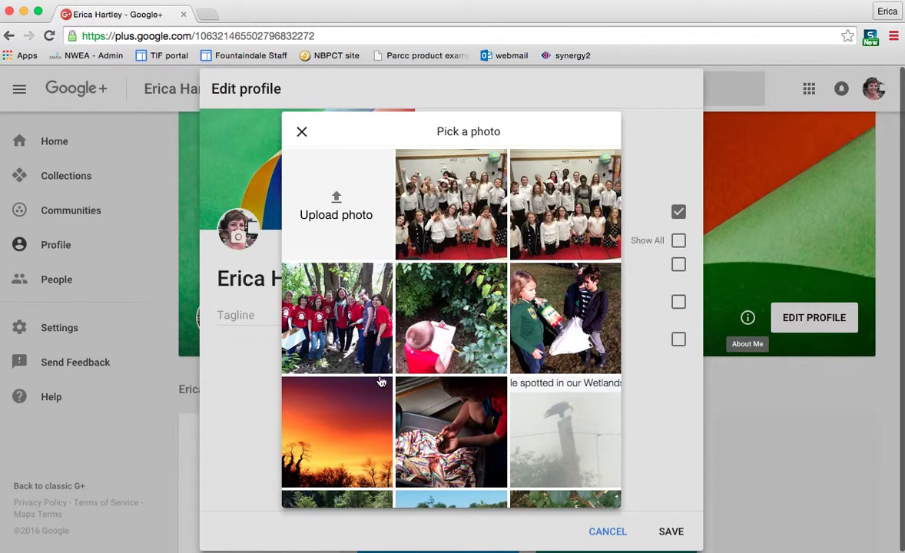
scroll(381, 382, down, 15)
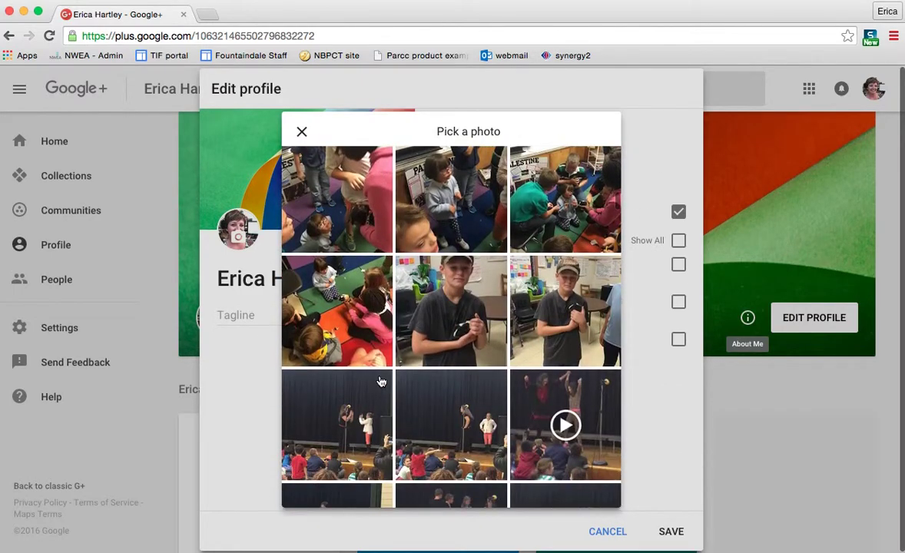
scroll(381, 382, down, 5)
click(301, 132)
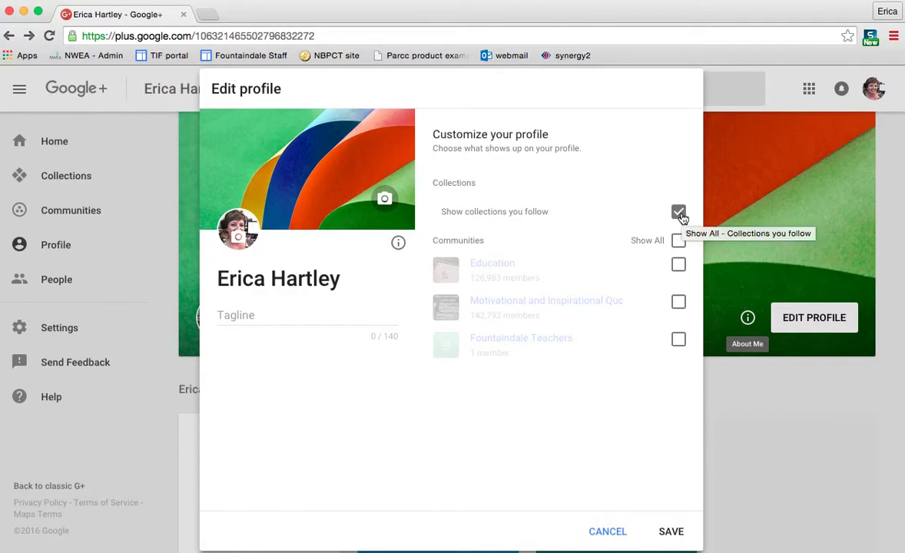
click(675, 533)
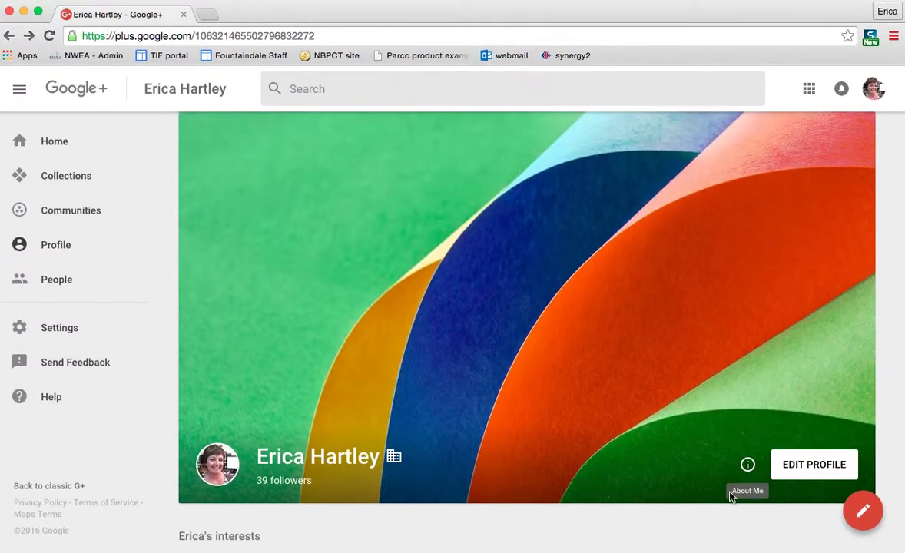
- Open the About me page in a new tab and scroll to the organization, gender and birthday details
click(748, 465)
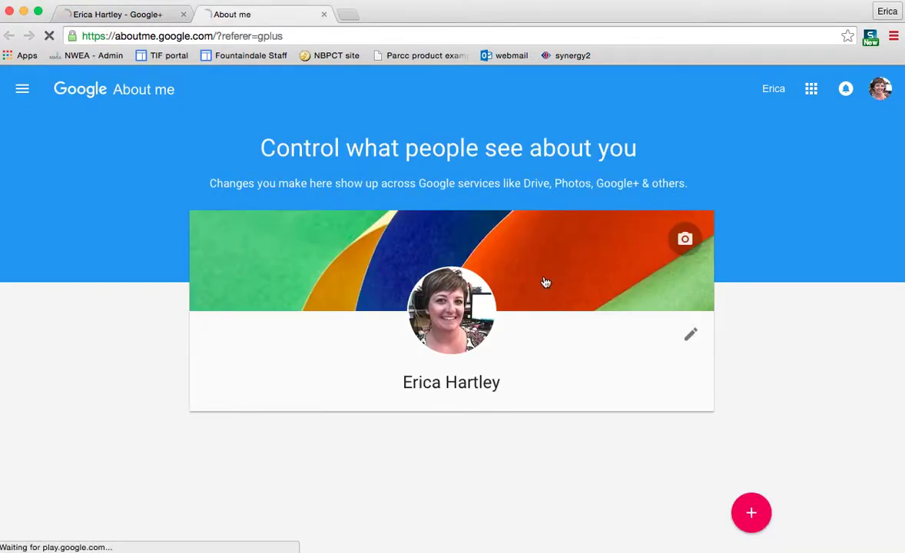
scroll(545, 283, down, 4)
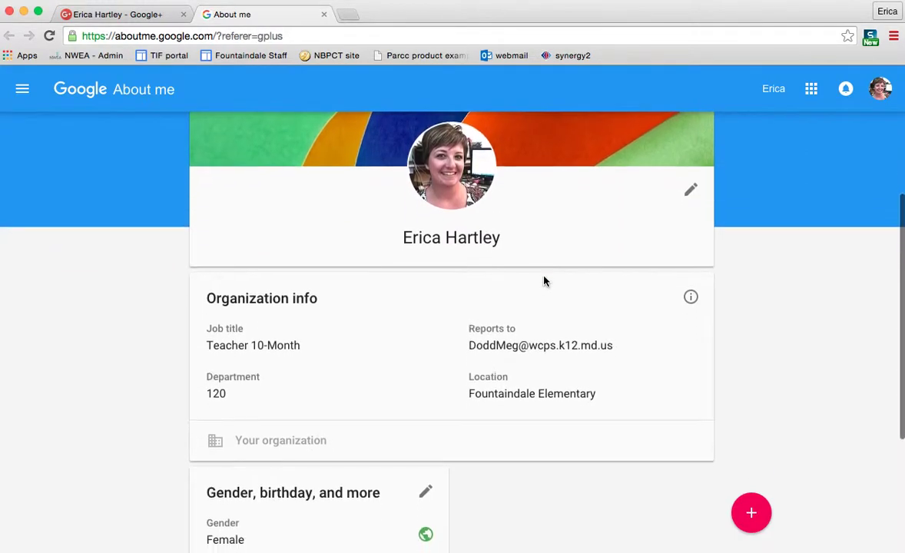
scroll(544, 282, down, 1)
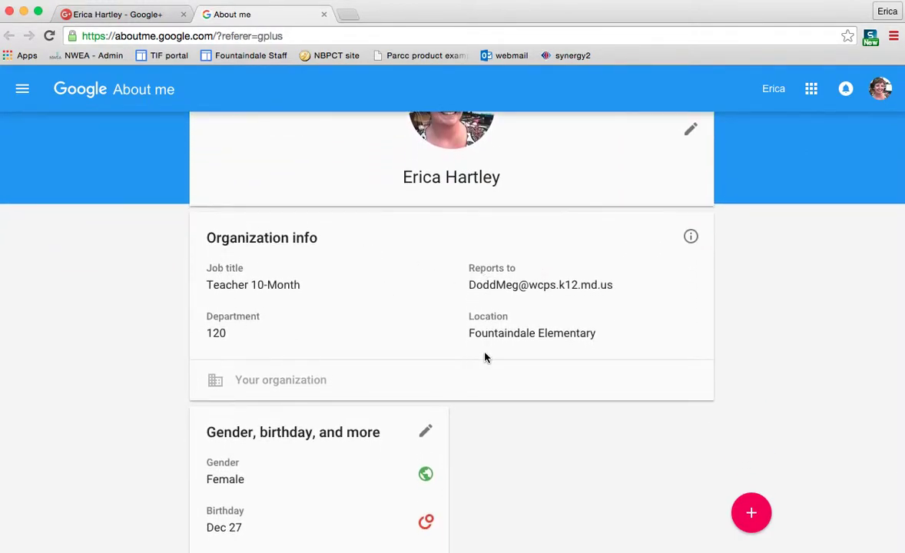
scroll(485, 357, down, 3)
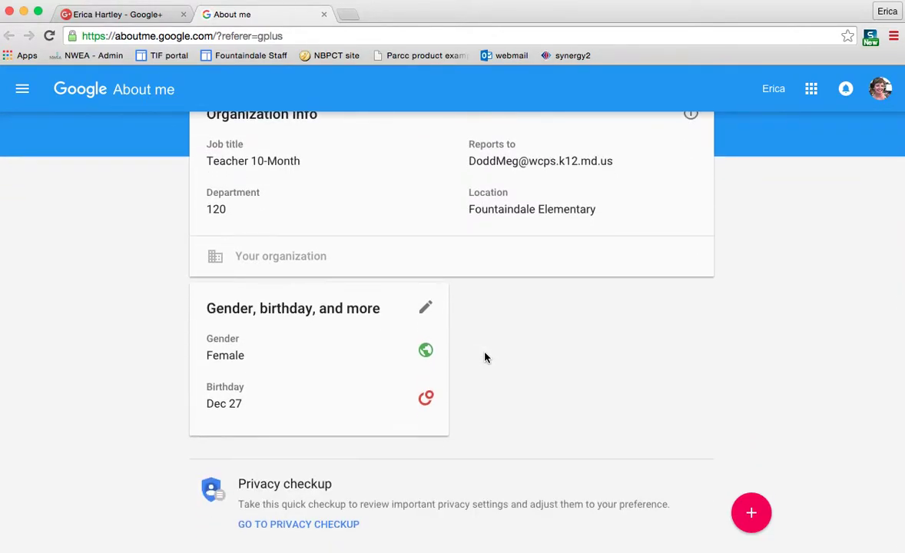
click(425, 309)
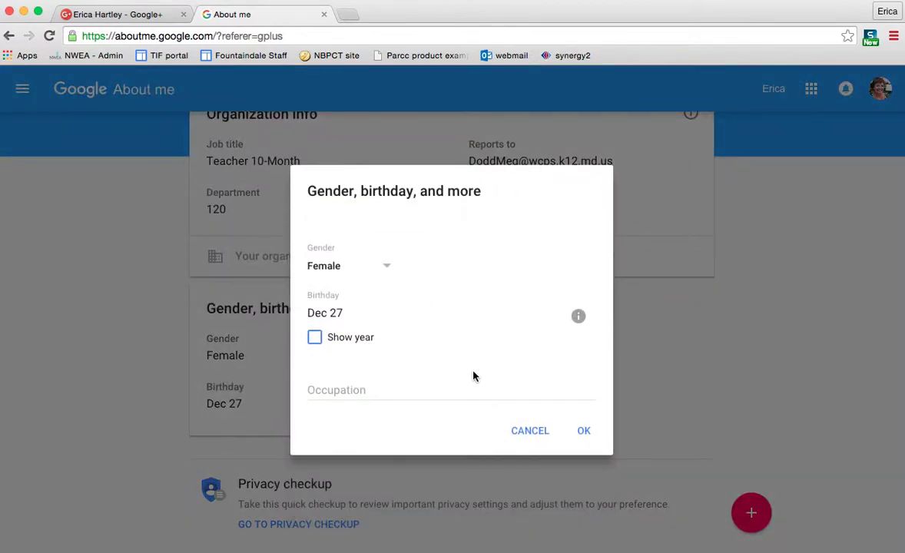
mouse_move(580, 325)
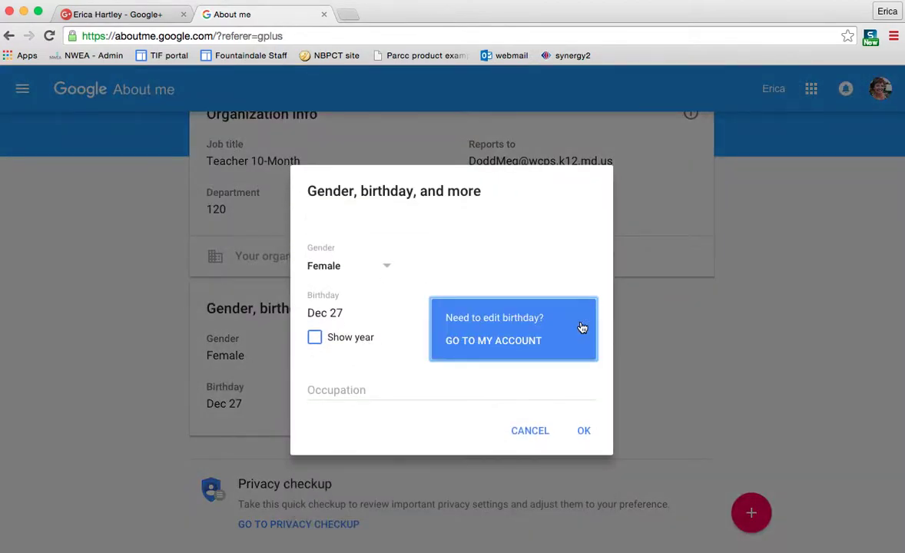
click(533, 381)
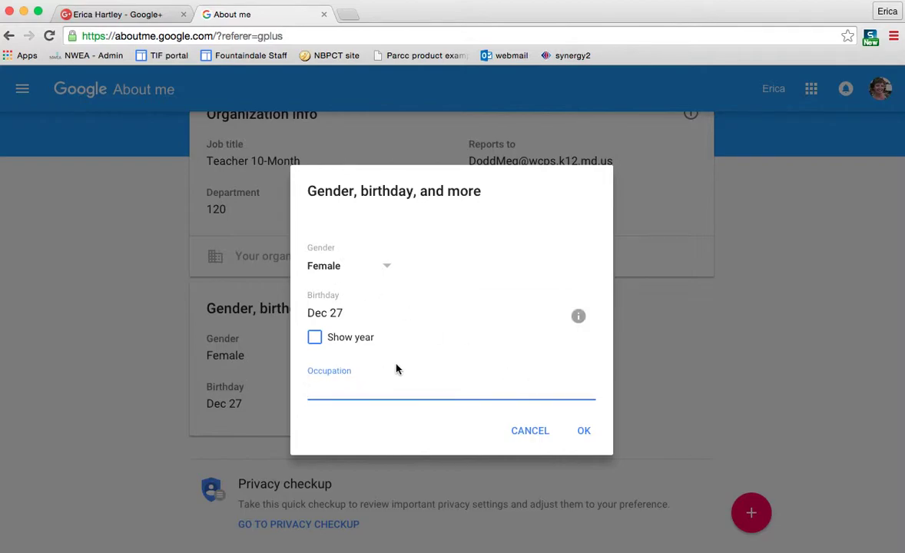
click(530, 435)
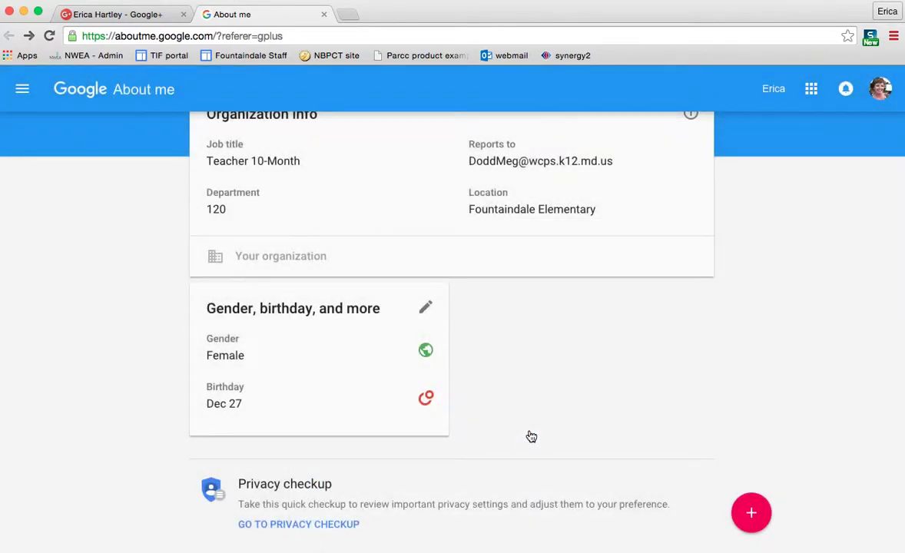
- Check the birthday's visibility without changing it, then open the Add info list of sections
scroll(495, 433, down, 1)
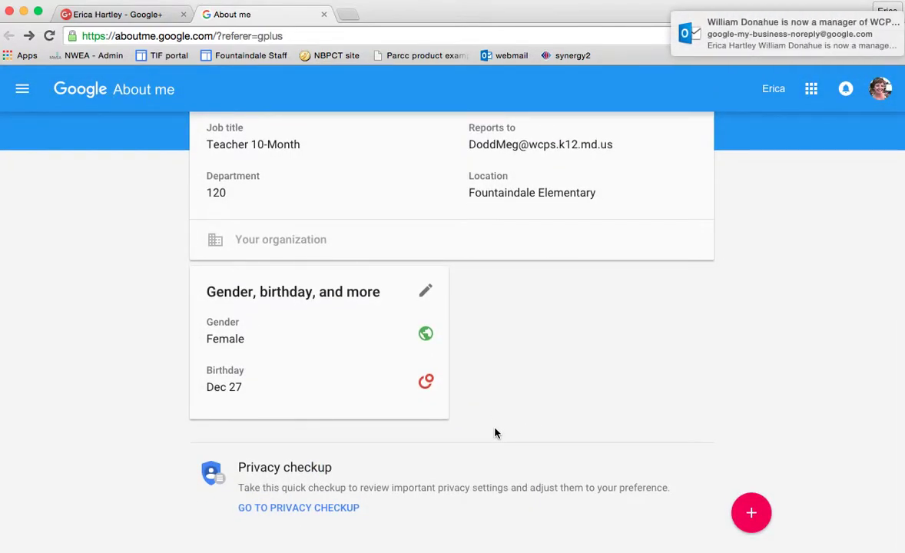
click(426, 384)
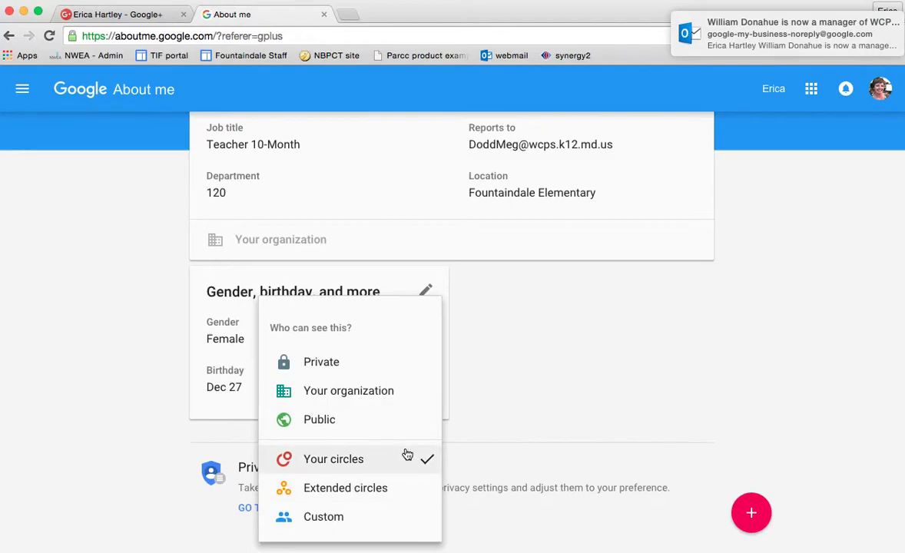
click(562, 357)
click(752, 512)
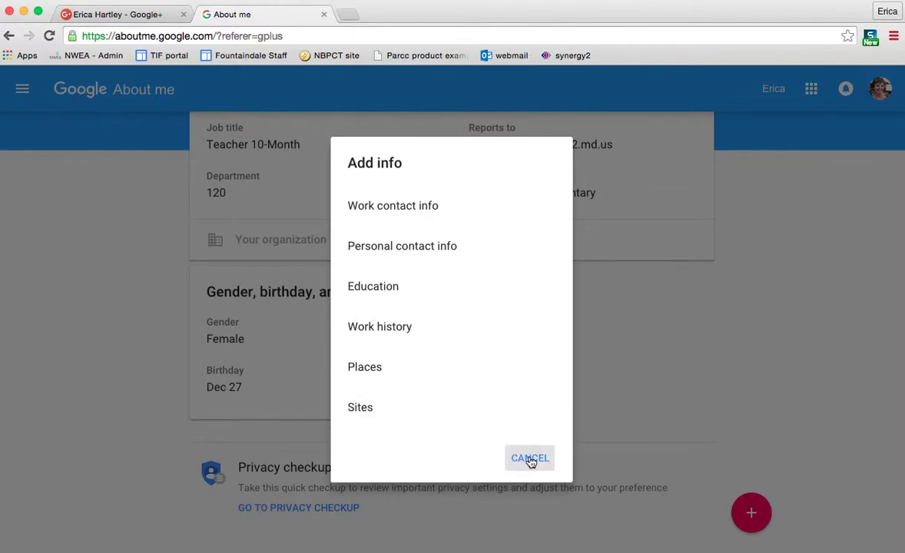
click(530, 459)
scroll(434, 268, up, 5)
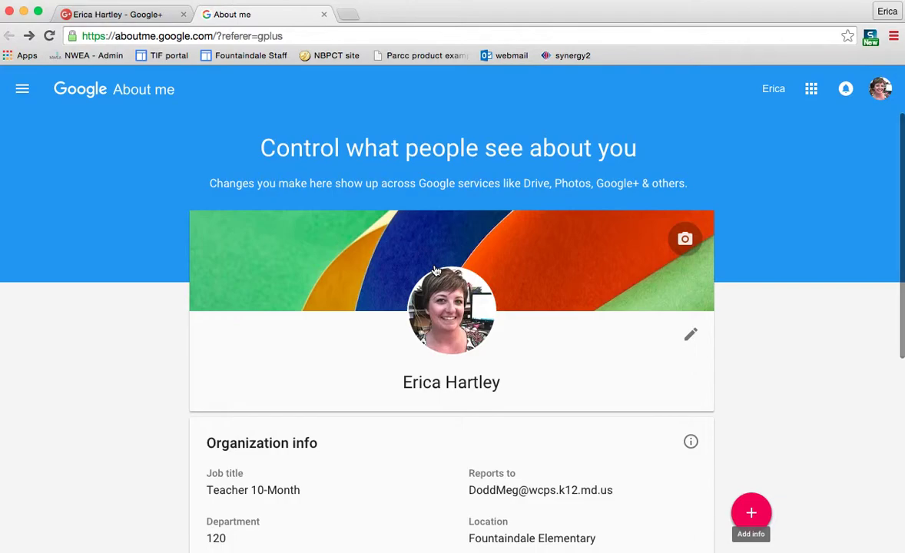
scroll(434, 270, down, 5)
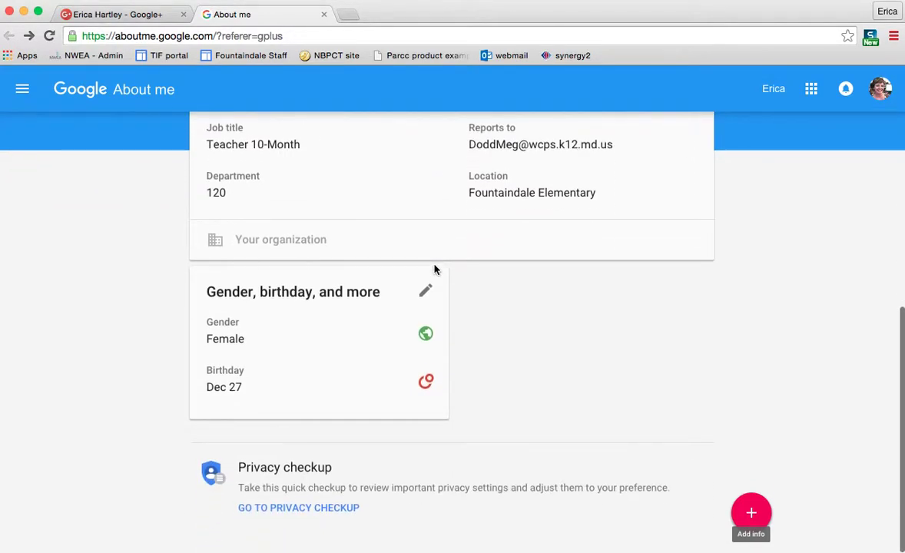
scroll(434, 269, up, 5)
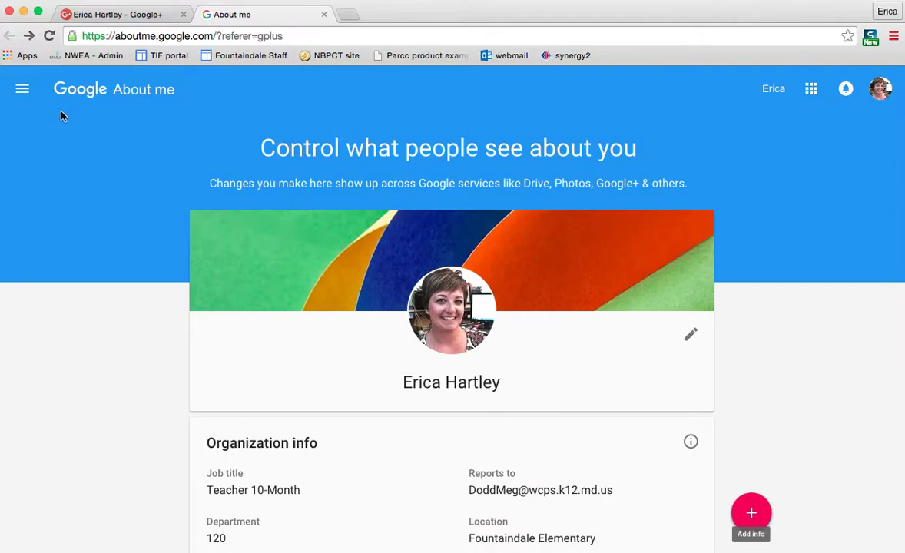
scroll(325, 361, down, 3)
scroll(325, 364, up, 3)
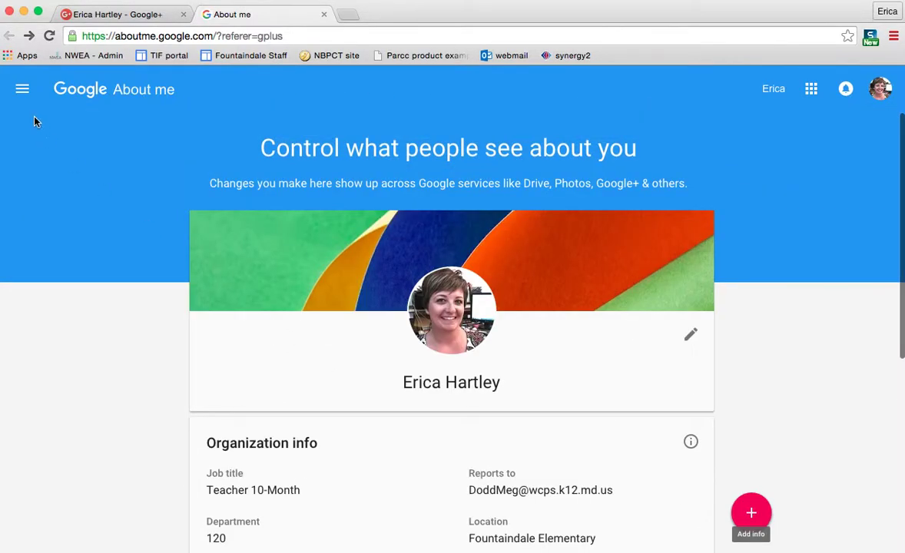
click(22, 91)
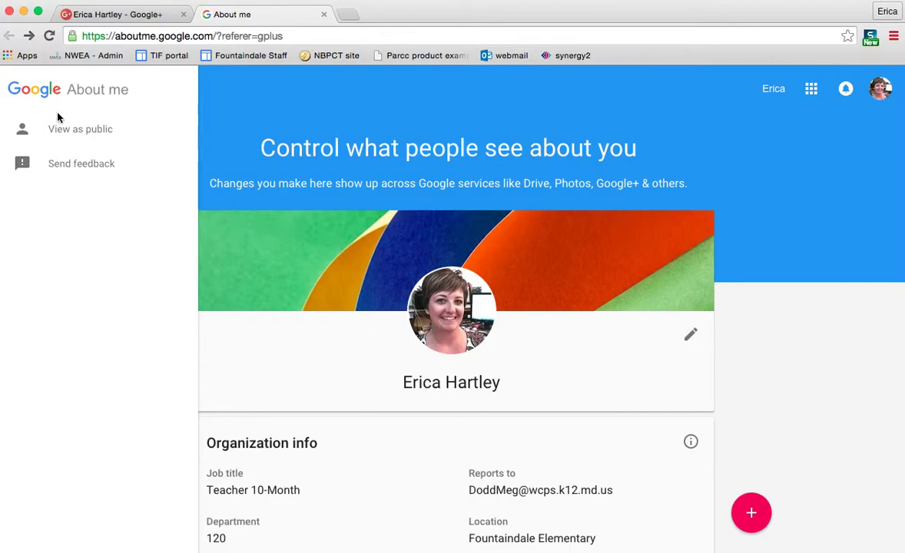
click(295, 261)
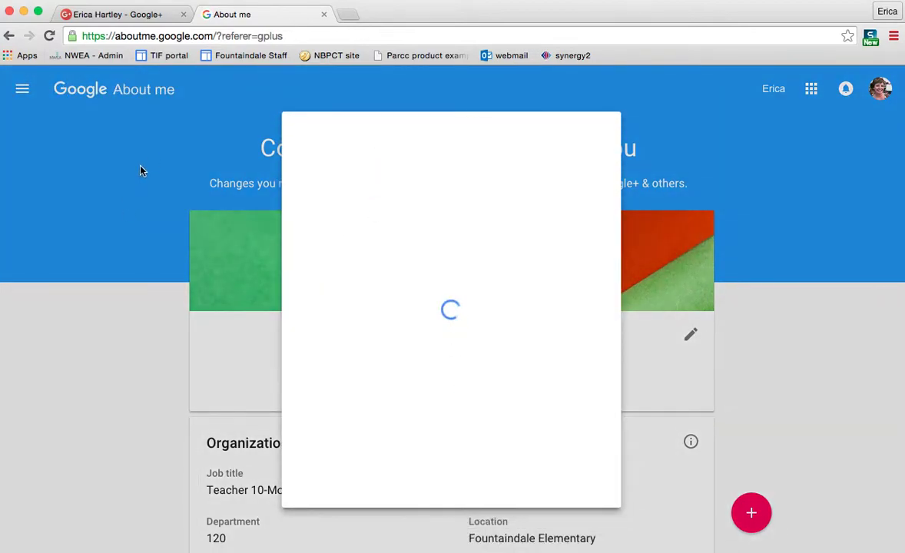
click(302, 133)
- Close the About me tab and open the Google+ Settings page
click(324, 14)
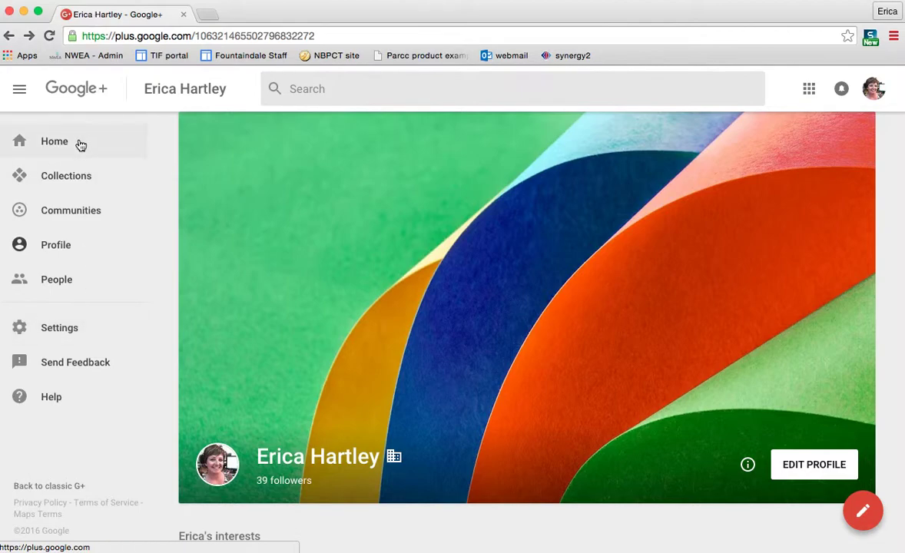
click(55, 330)
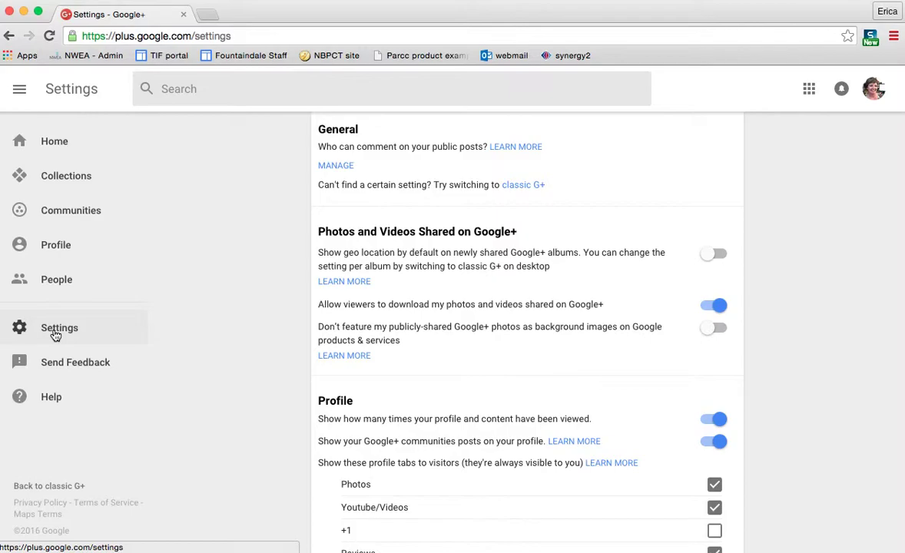
click(56, 336)
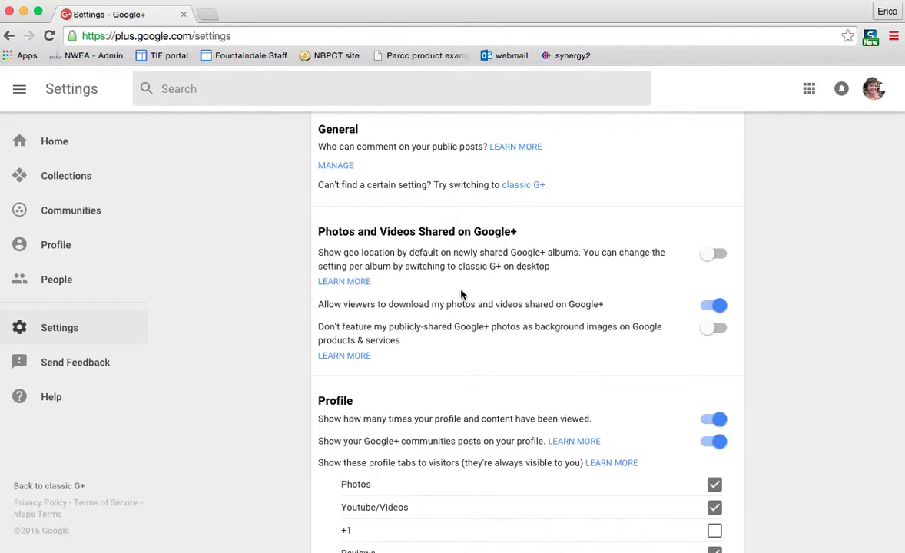
scroll(462, 294, down, 1)
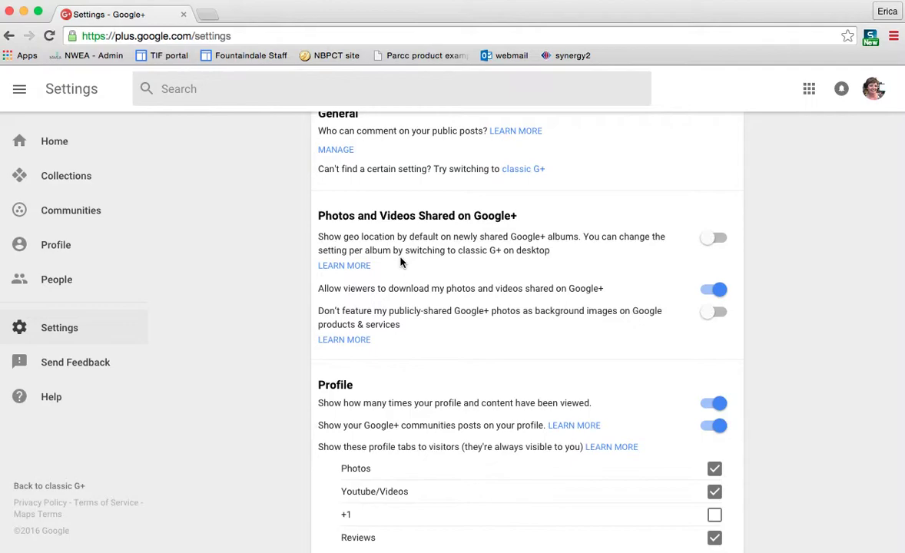
scroll(401, 263, down, 3)
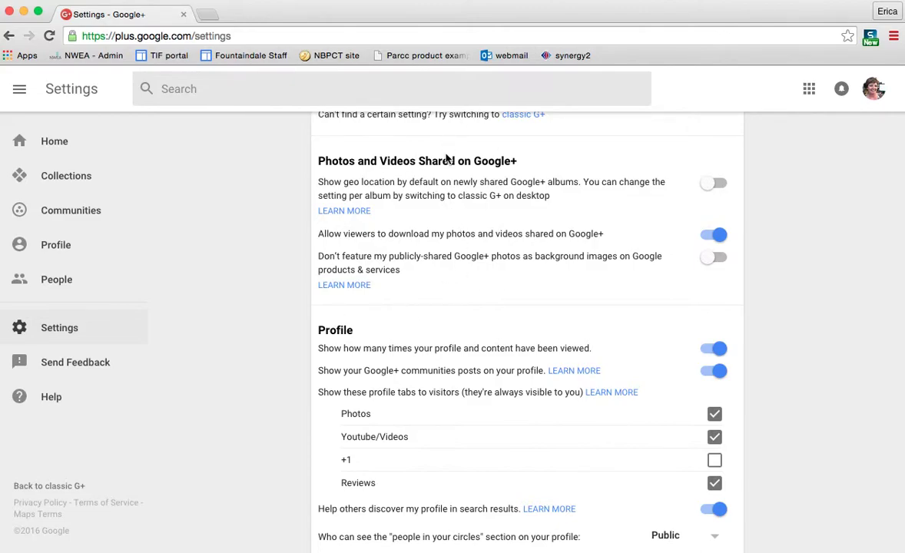
scroll(463, 205, down, 5)
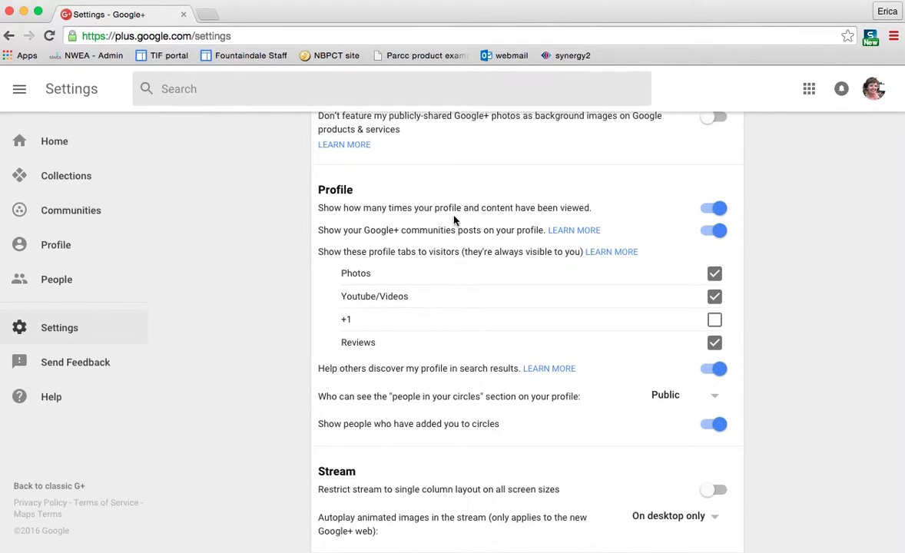
scroll(453, 221, down, 5)
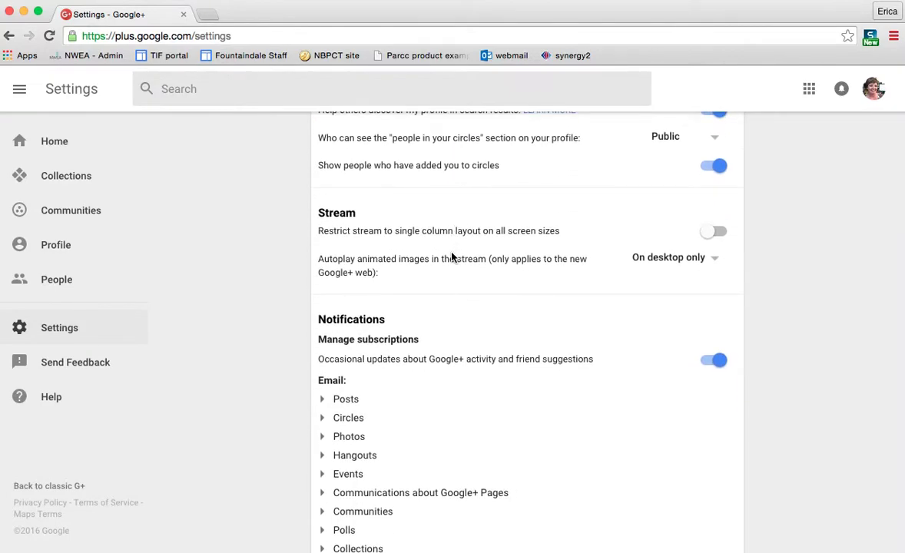
click(711, 260)
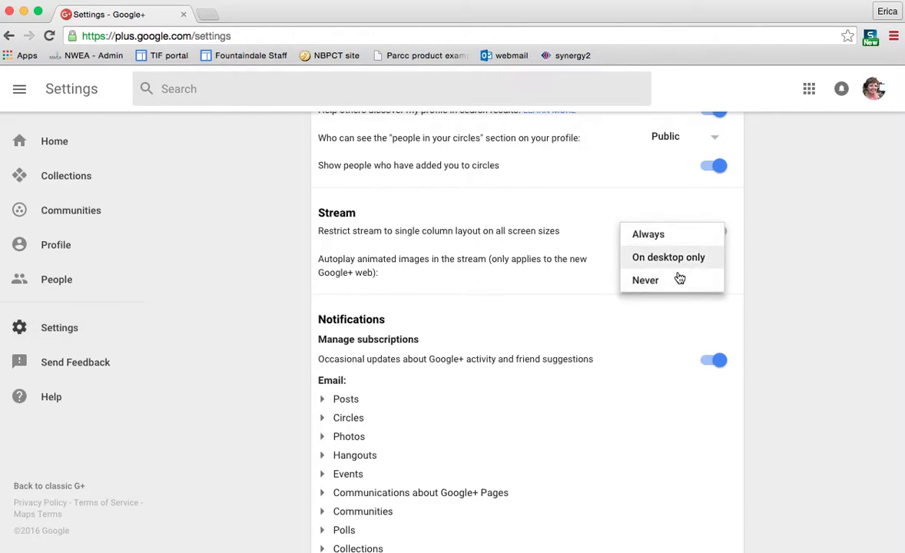
click(542, 279)
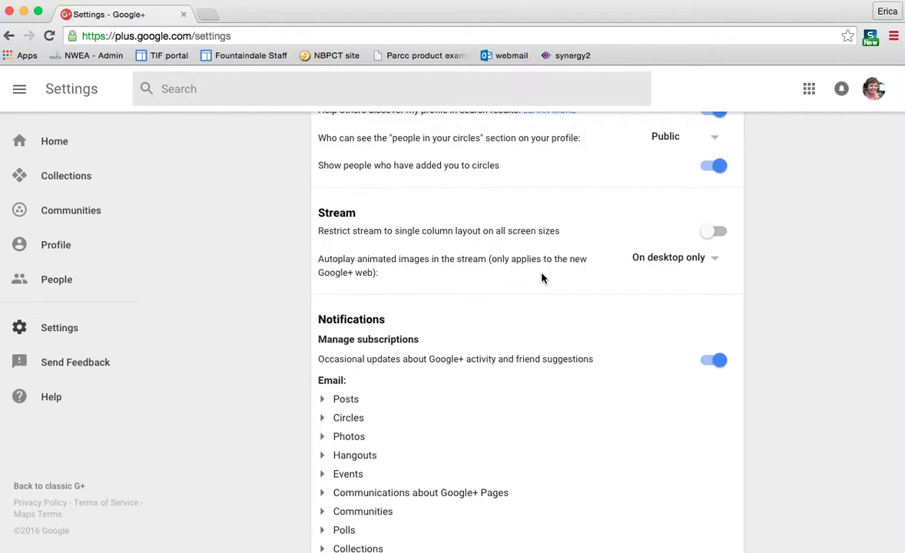
scroll(542, 278, down, 3)
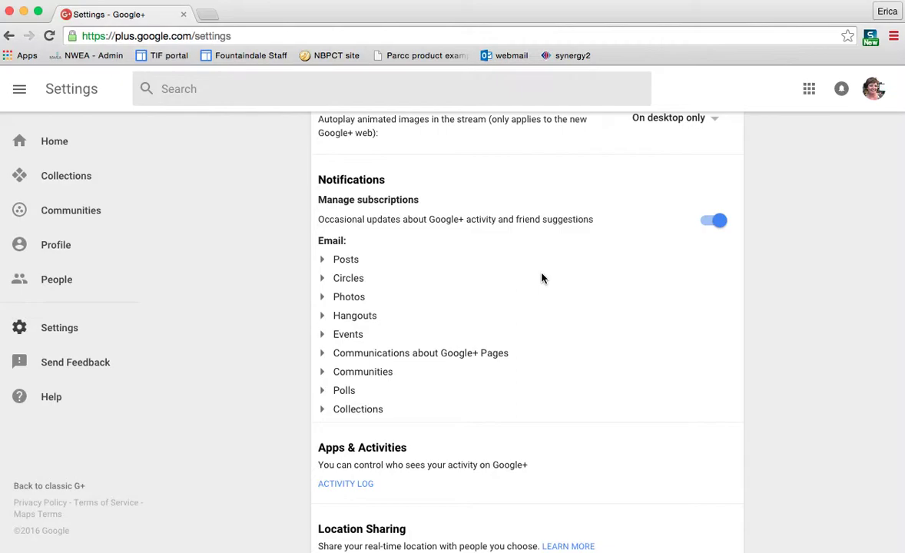
scroll(542, 278, down, 1)
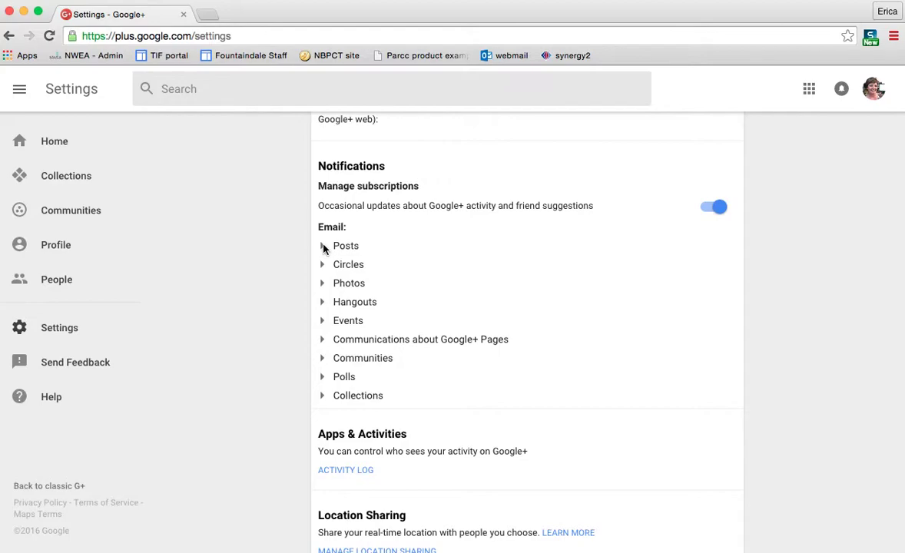
click(323, 245)
scroll(339, 437, down, 1)
scroll(339, 437, down, 2)
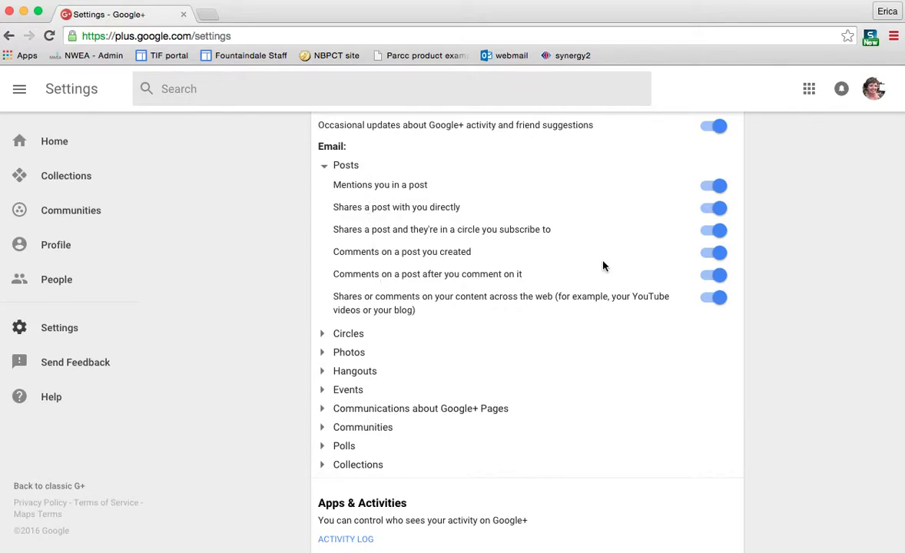
click(323, 335)
scroll(394, 373, down, 5)
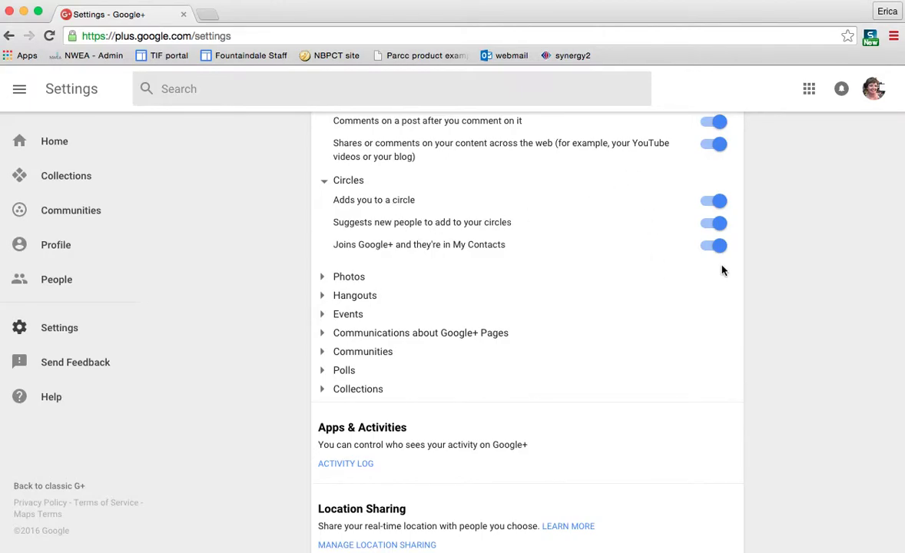
click(324, 183)
scroll(545, 289, up, 2)
scroll(501, 285, up, 4)
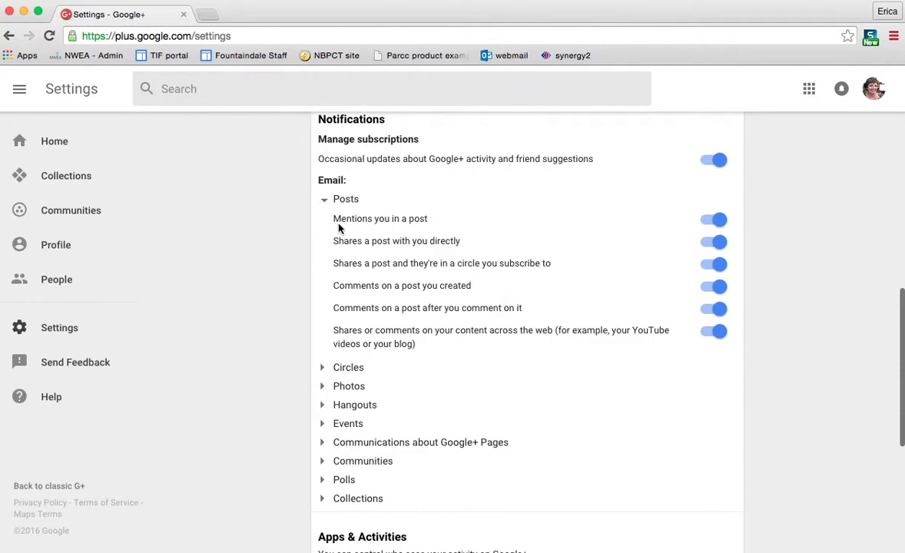
click(324, 200)
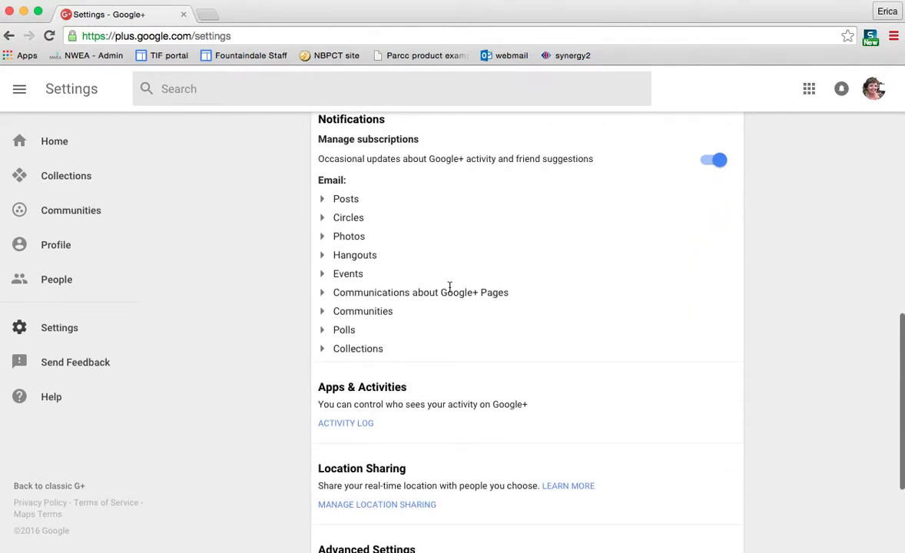
scroll(450, 290, down, 1)
scroll(451, 291, down, 4)
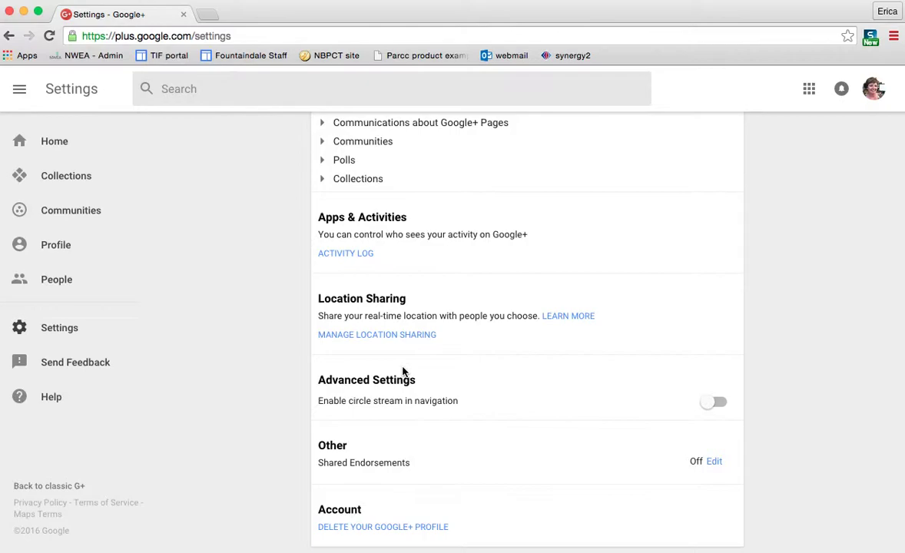
scroll(402, 372, up, 15)
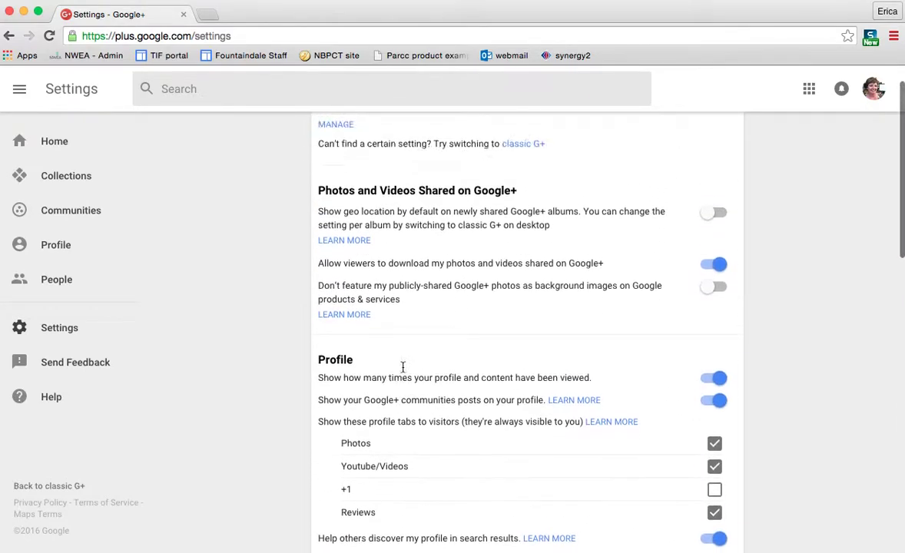